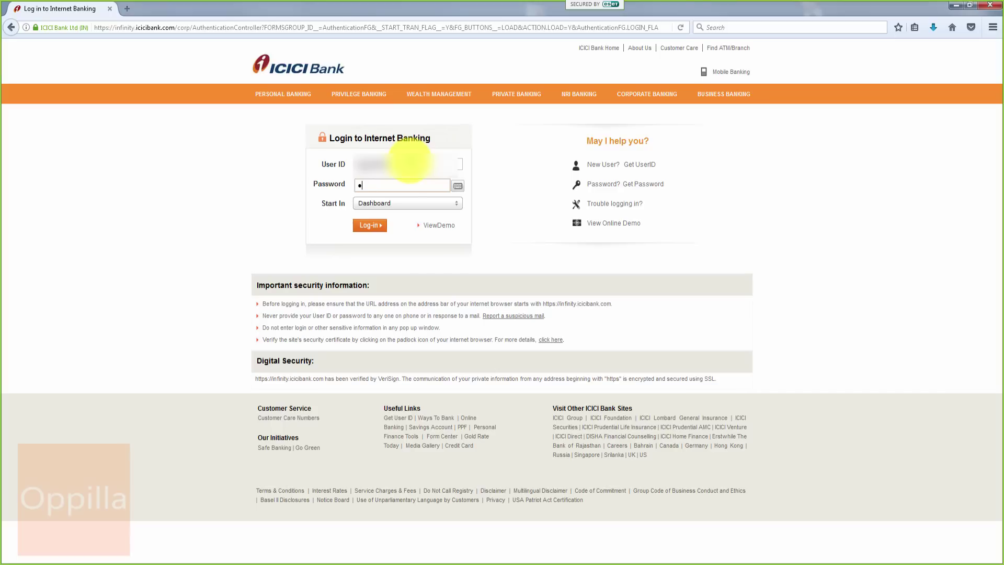
Step: Enter the account password in the Password field, correcting the mistyped first characters
{"action": "type", "text": "••"}
{"action": "key", "text": "BackSpace"}
{"action": "key", "text": "BackSpace"}
{"action": "type", "text": "••••••••••••"}
Step: Log in and go to Payments & Transfer > Bill Payments to list the credit card billers
{"action": "left_click", "coordinate": [370, 225]}
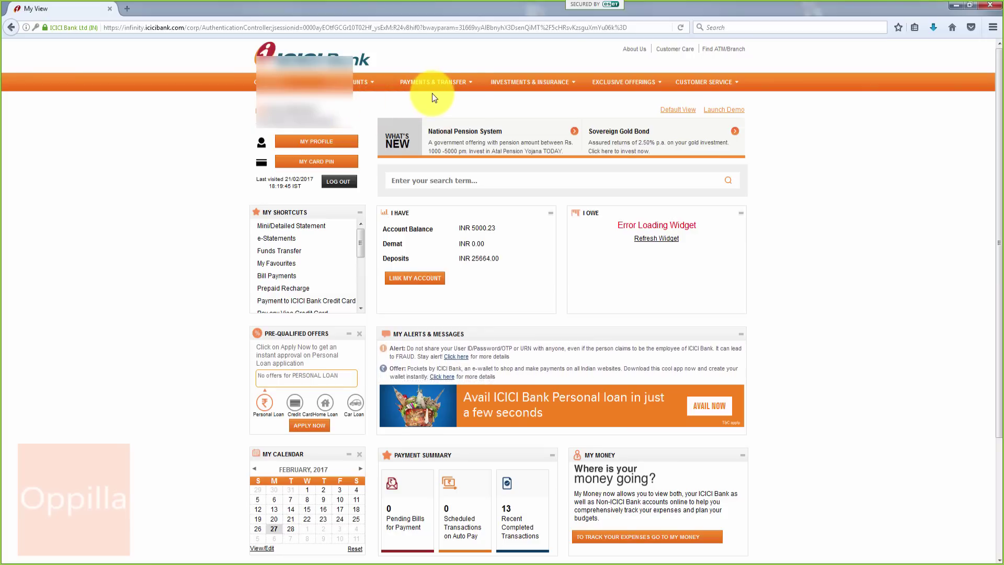
{"action": "mouse_move", "coordinate": [448, 83]}
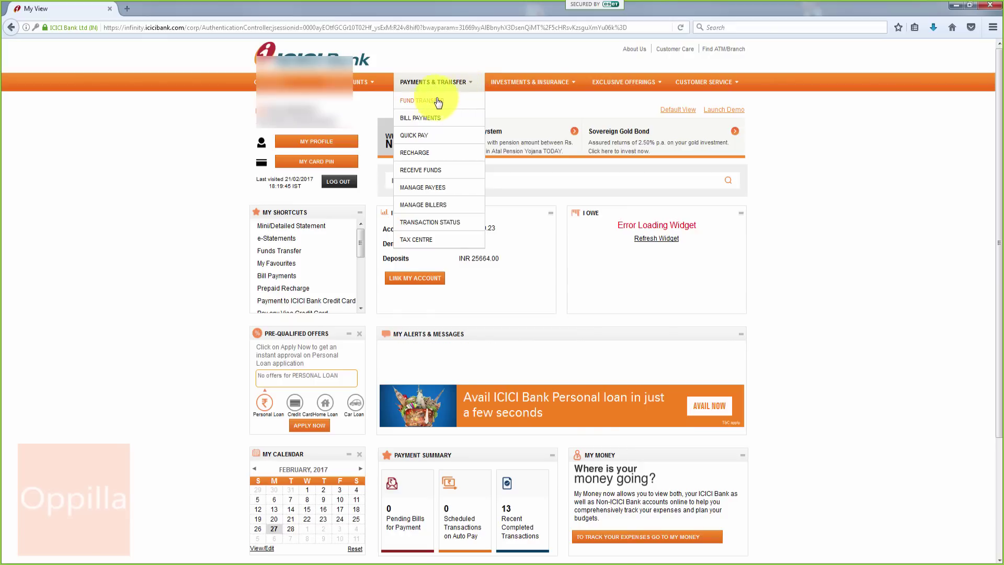
{"action": "left_click", "coordinate": [418, 120]}
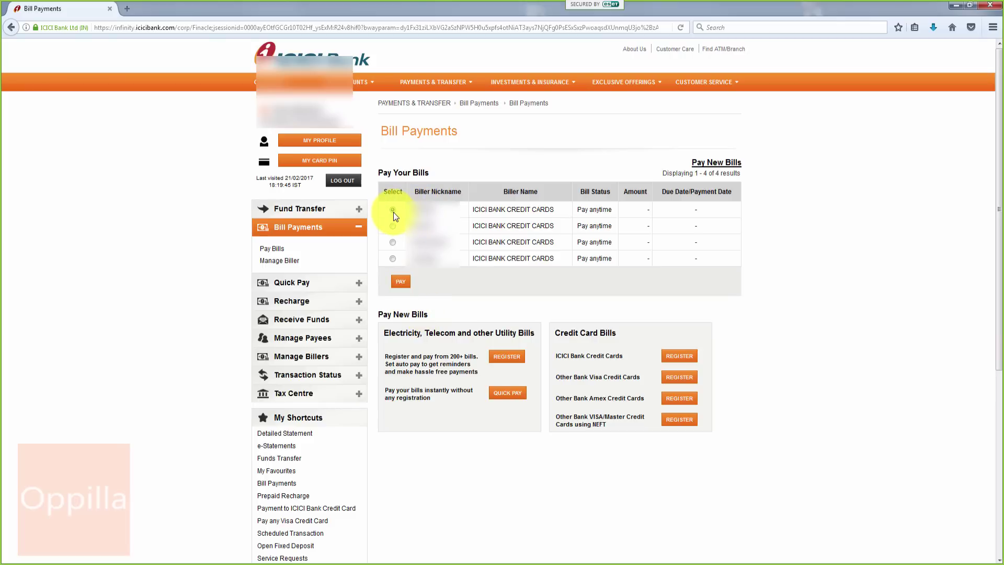
Step: Start paying the chosen card bill, selecting the source account and the credit card biller
{"action": "left_click", "coordinate": [402, 283]}
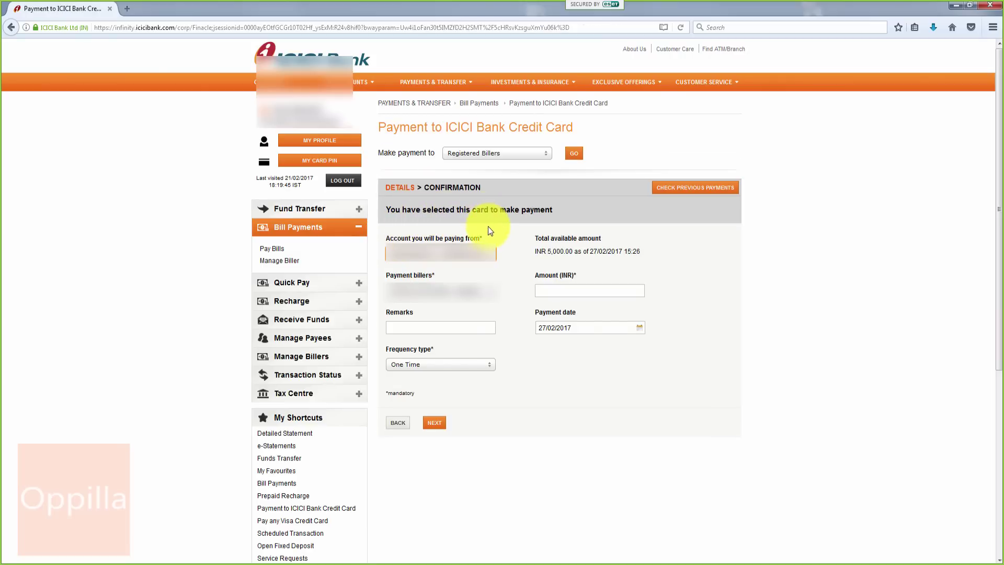
{"action": "left_click", "coordinate": [429, 253]}
{"action": "left_click", "coordinate": [410, 253]}
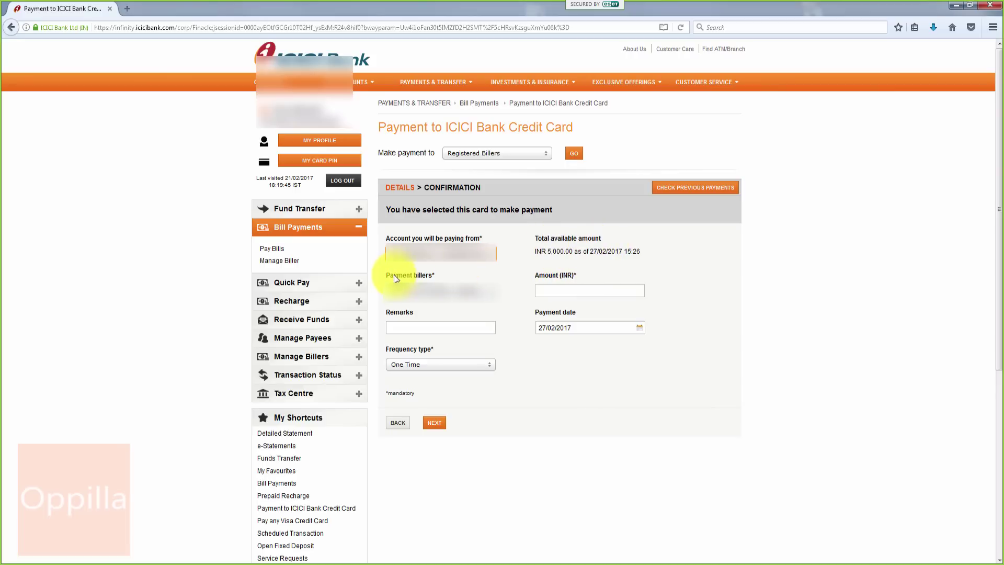
{"action": "left_click", "coordinate": [418, 291]}
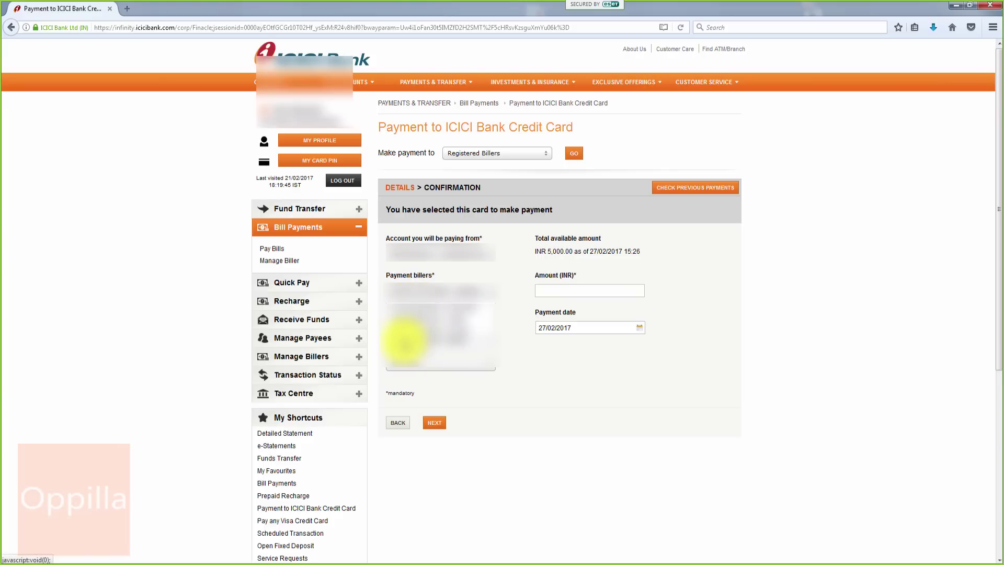
{"action": "left_click", "coordinate": [405, 341]}
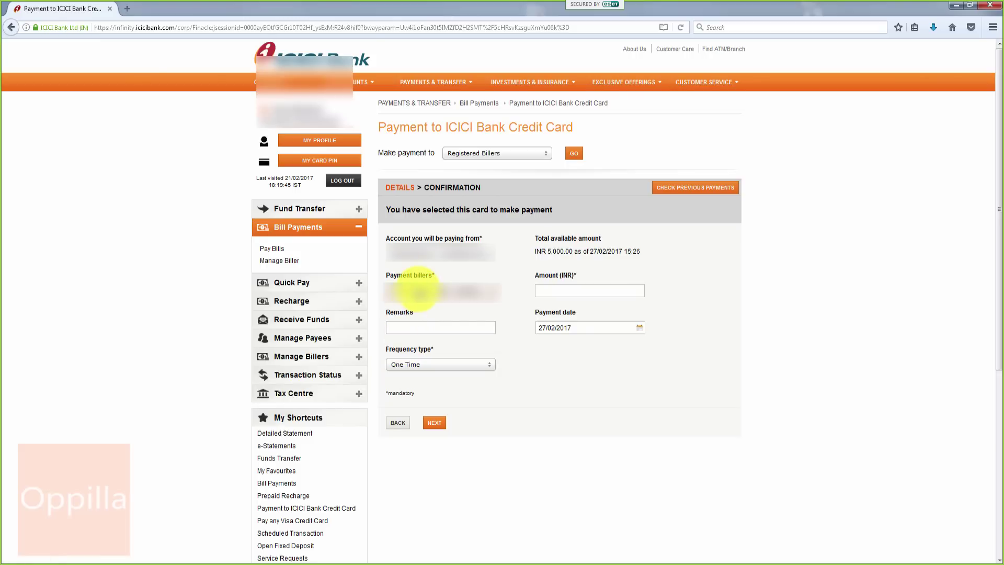
Step: Fill in amount 5000, remarks 'dadcc bill payment' and One Time frequency
{"action": "left_click", "coordinate": [554, 288]}
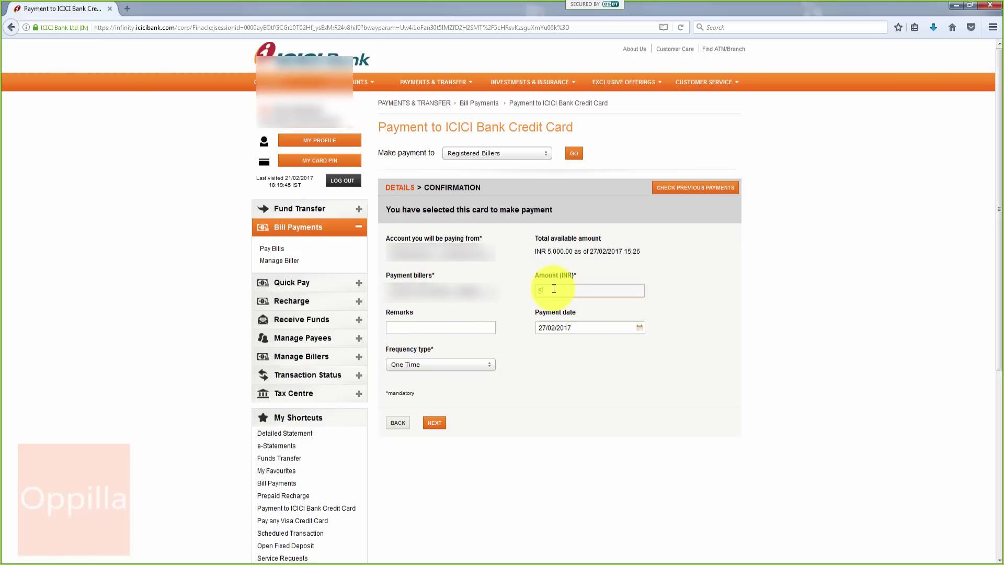
{"action": "type", "text": "5000"}
{"action": "left_click", "coordinate": [465, 327]}
{"action": "type", "text": "cc bill paym"}
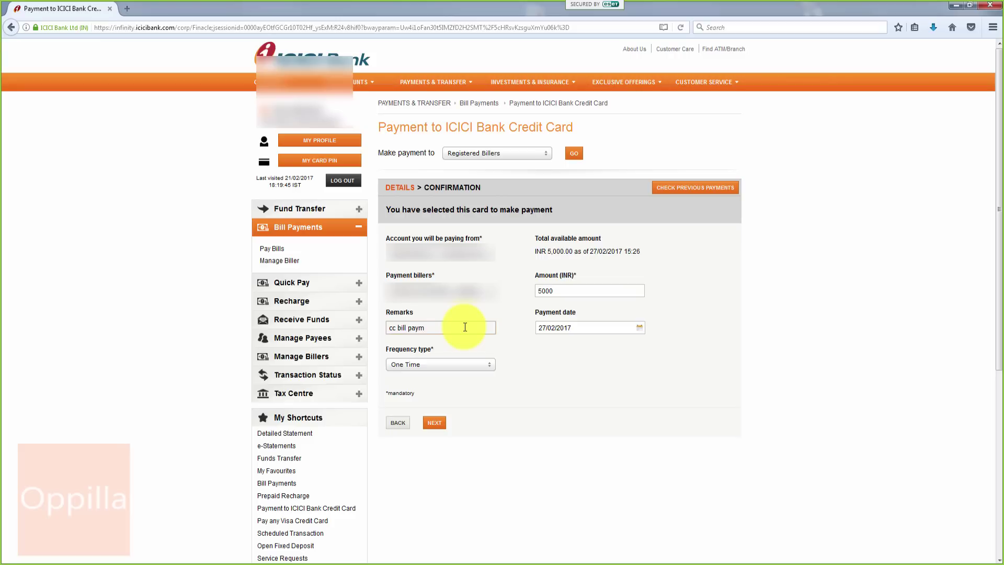
{"action": "type", "text": "entzad"}
{"action": "key", "text": "BackSpace"}
{"action": "key", "text": "BackSpace"}
{"action": "key", "text": "BackSpace"}
{"action": "type", "text": "dad"}
{"action": "left_click", "coordinate": [416, 374]}
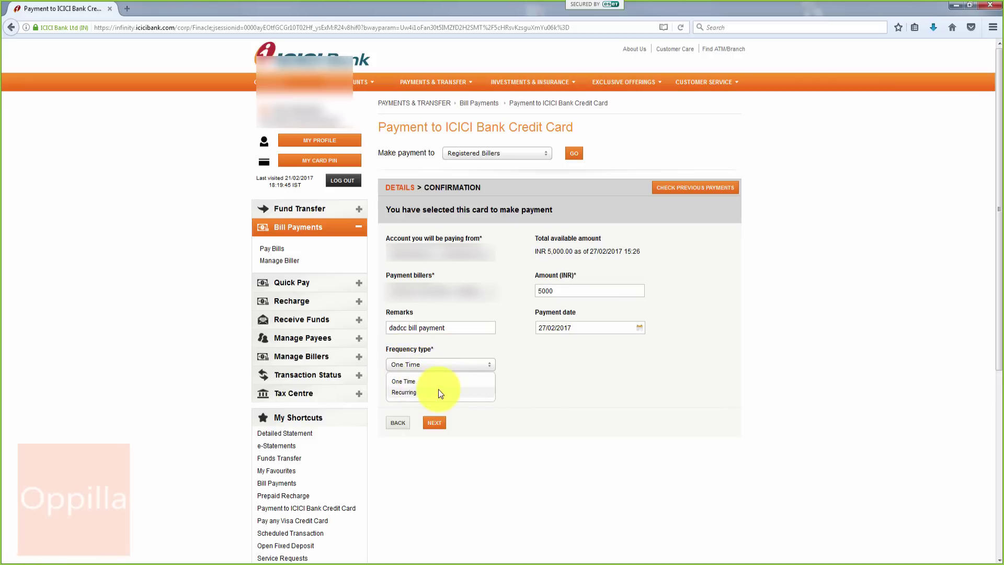
{"action": "left_click", "coordinate": [531, 387]}
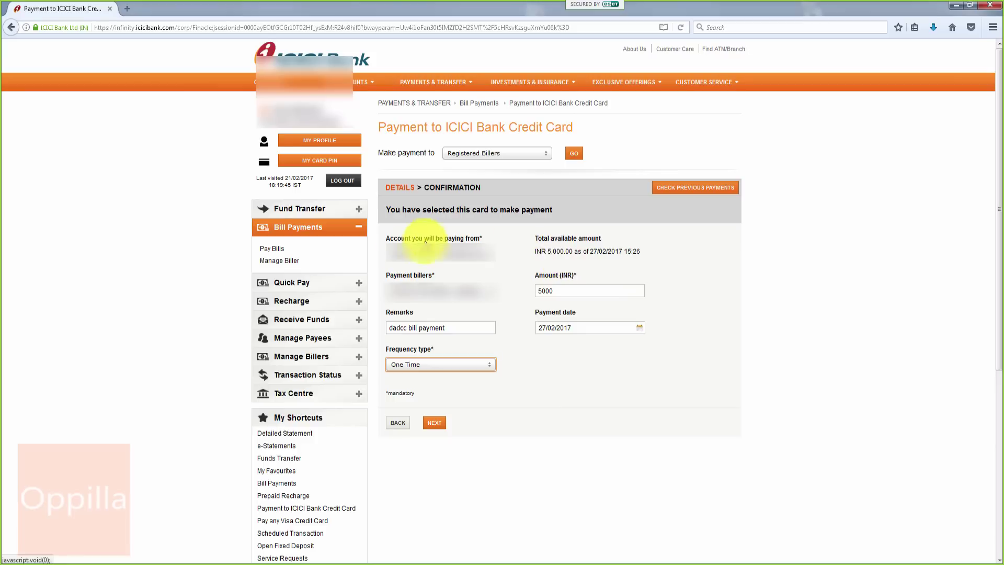
Step: Confirm the details, enter the debit grid digits for B, D and F, and submit
{"action": "left_click", "coordinate": [436, 422]}
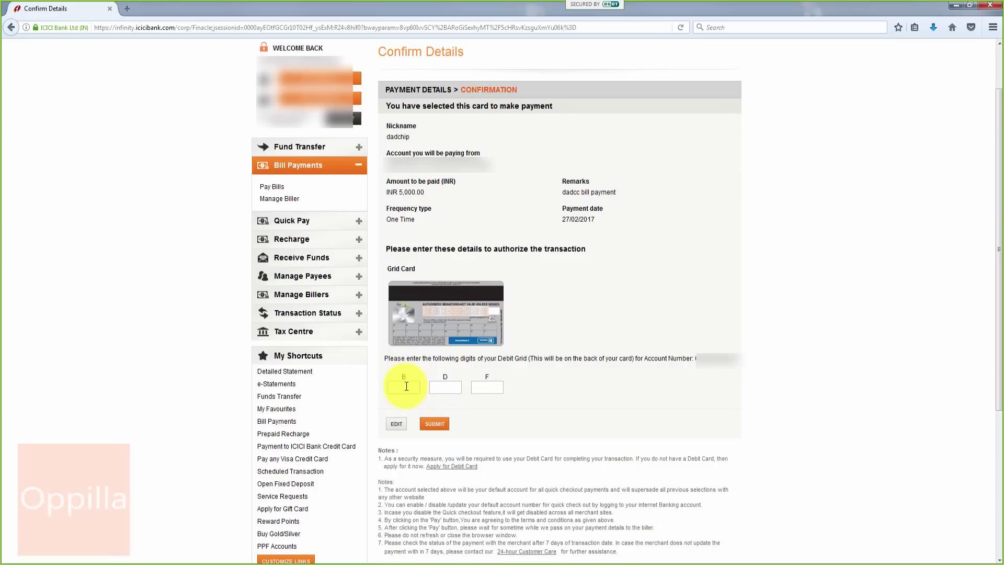
{"action": "left_click", "coordinate": [406, 387]}
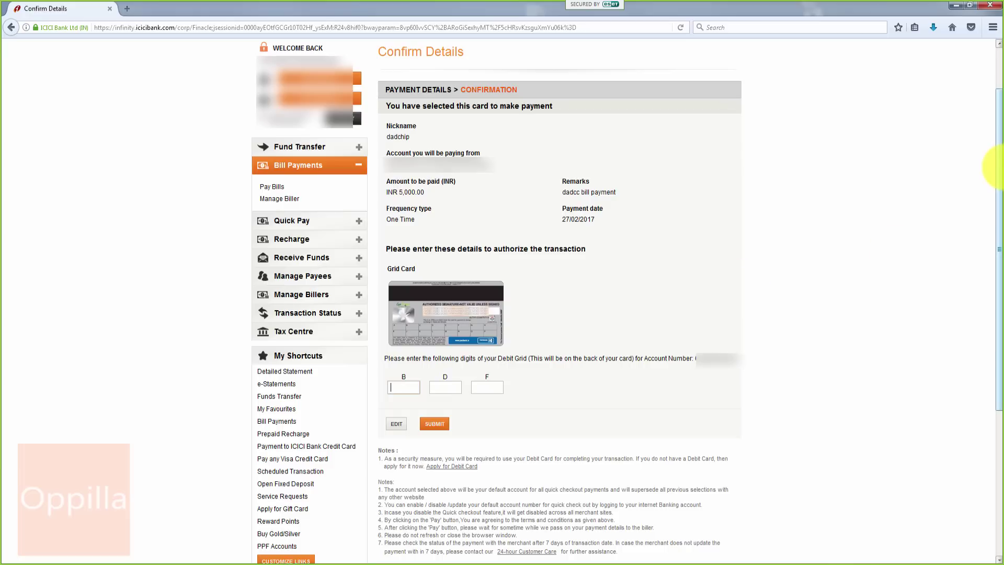
{"action": "key", "text": "Tab"}
{"action": "key", "text": "Tab"}
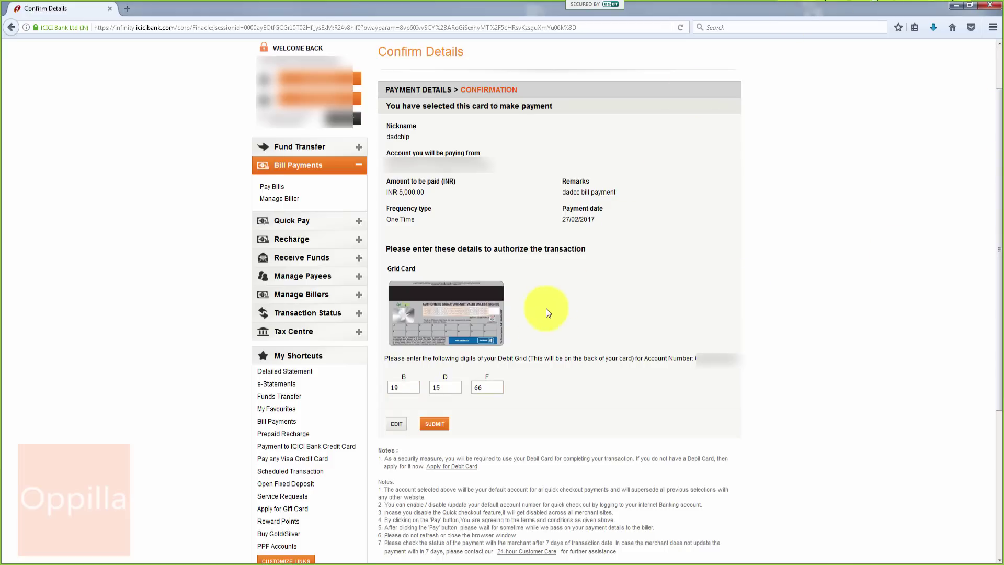
{"action": "left_click", "coordinate": [435, 422]}
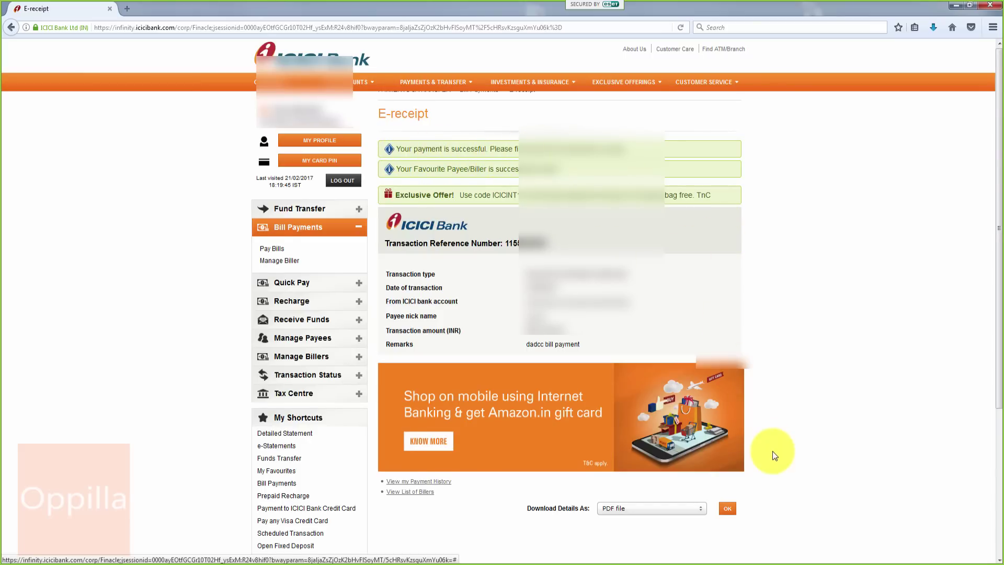
Step: Download the e-receipt as a PDF file and save it through Firefox's dialog
{"action": "scroll", "coordinate": [774, 434], "scroll_direction": "down", "scroll_amount": 3}
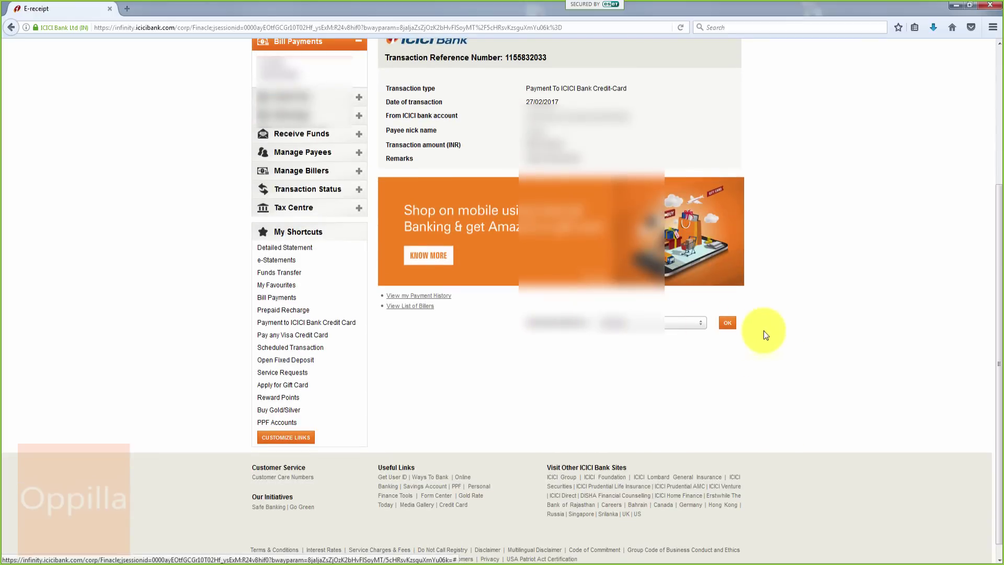
{"action": "left_click", "coordinate": [619, 321]}
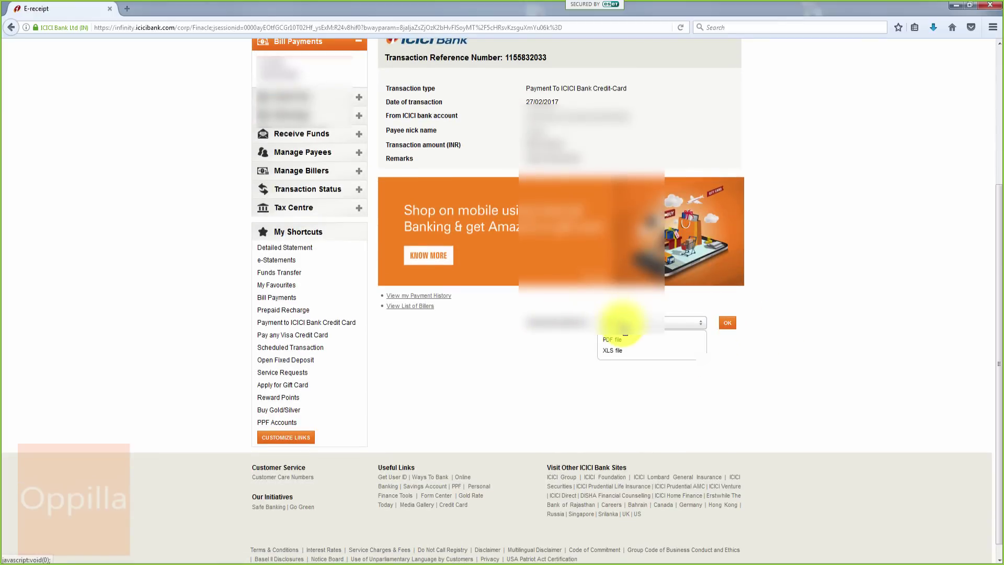
{"action": "left_click", "coordinate": [619, 354]}
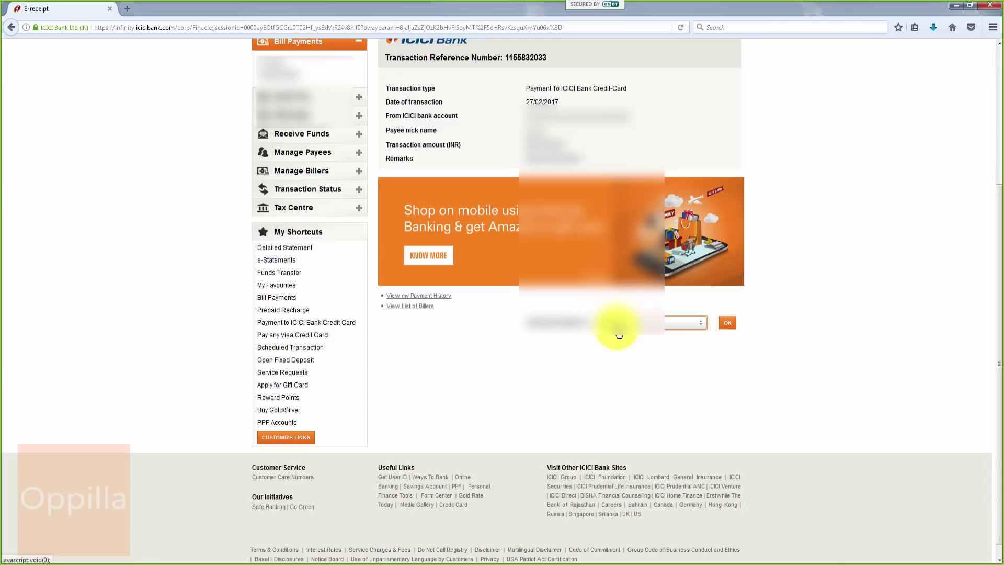
{"action": "left_click", "coordinate": [726, 328]}
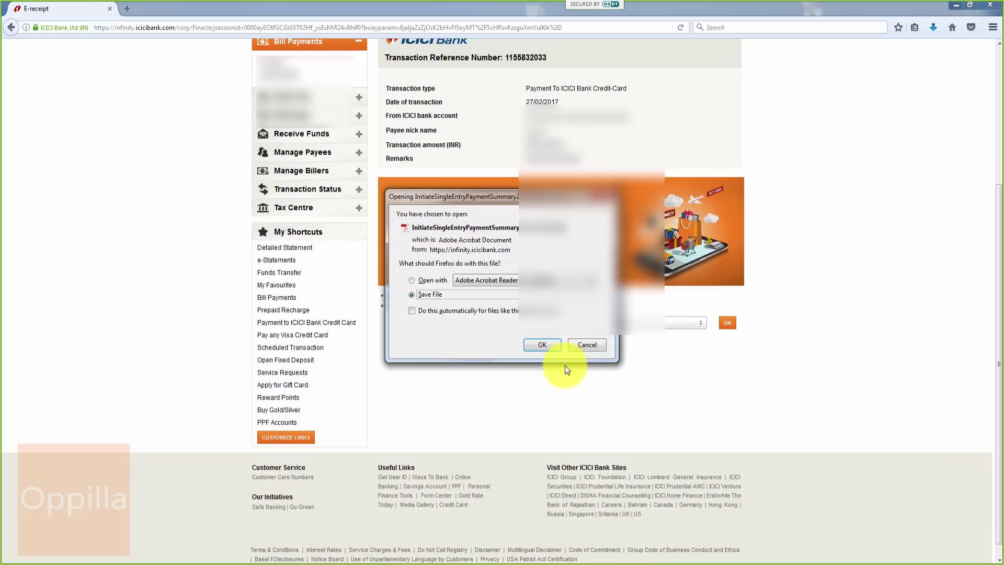
{"action": "left_click", "coordinate": [540, 345]}
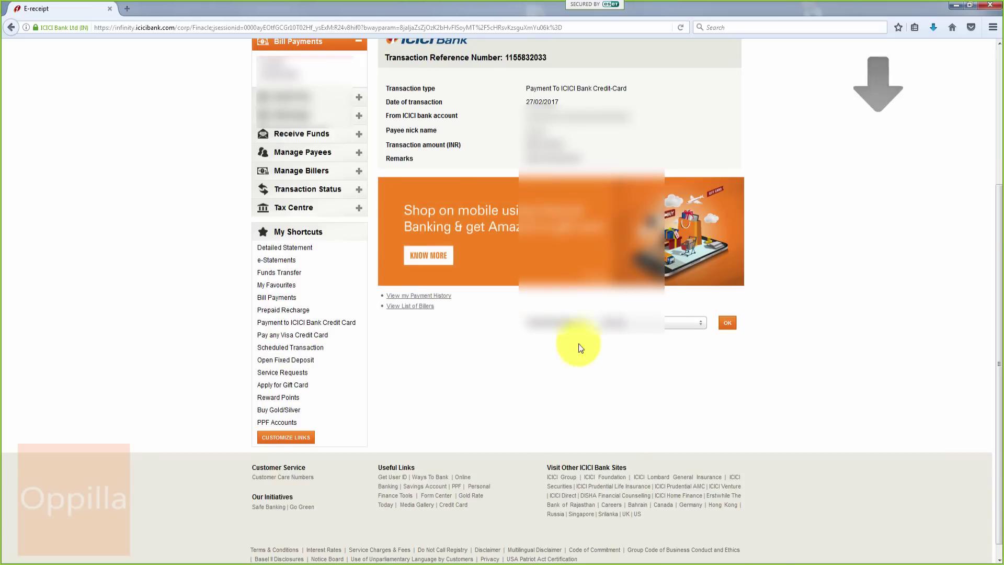
{"action": "scroll", "coordinate": [883, 285], "scroll_direction": "up", "scroll_amount": 5}
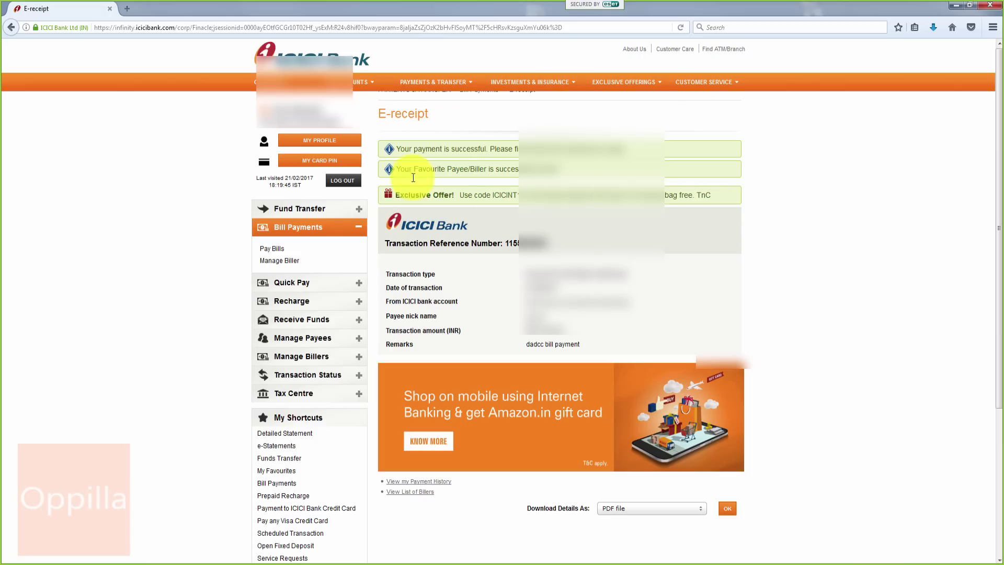